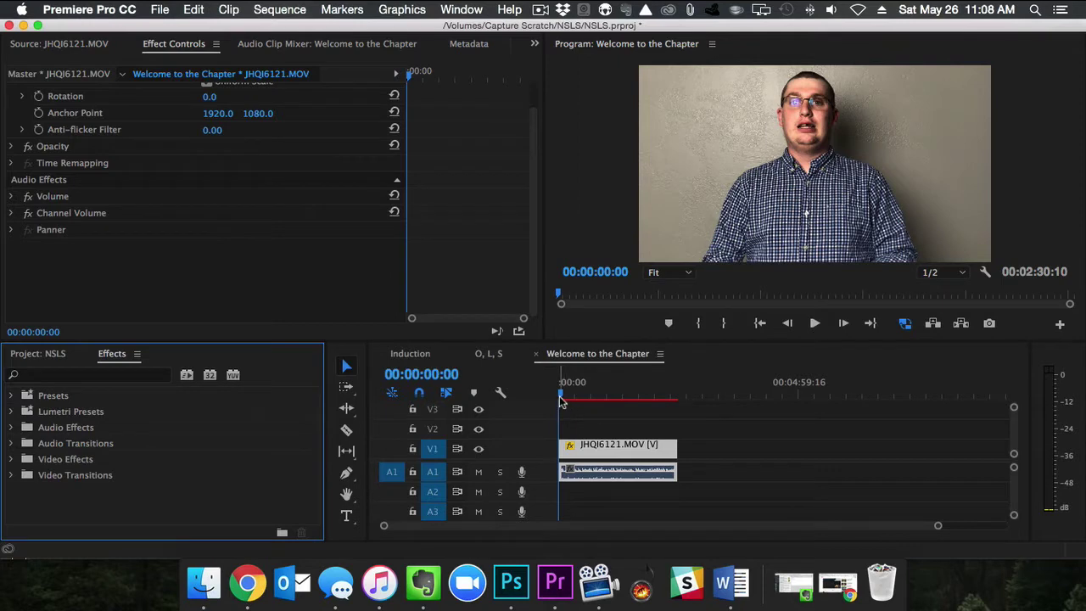
- Play the interview clip to hear its original audio, then return the playhead to the start
key(space)
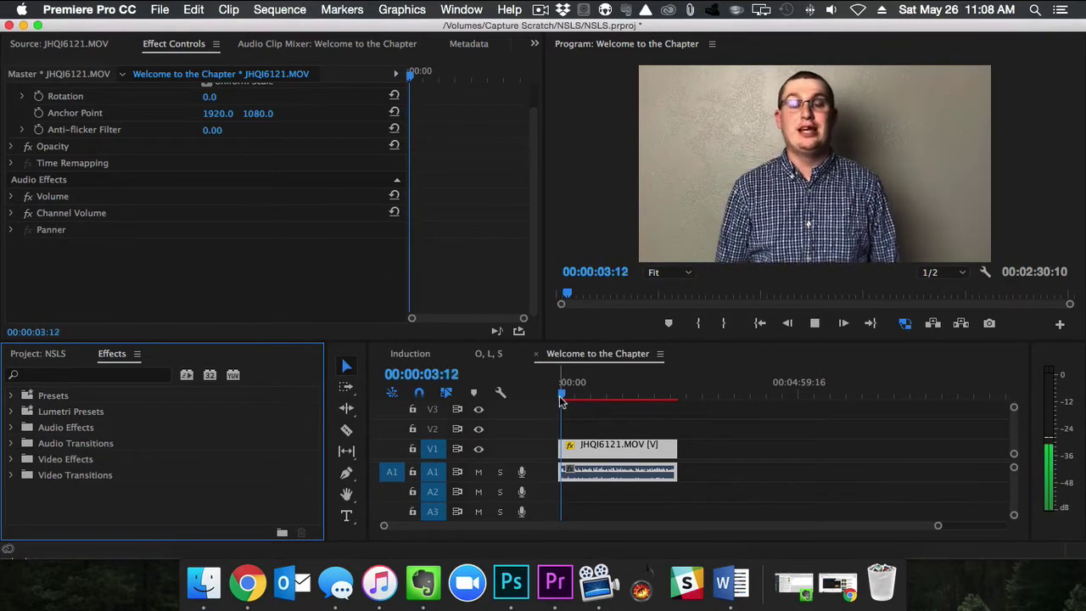
key(space)
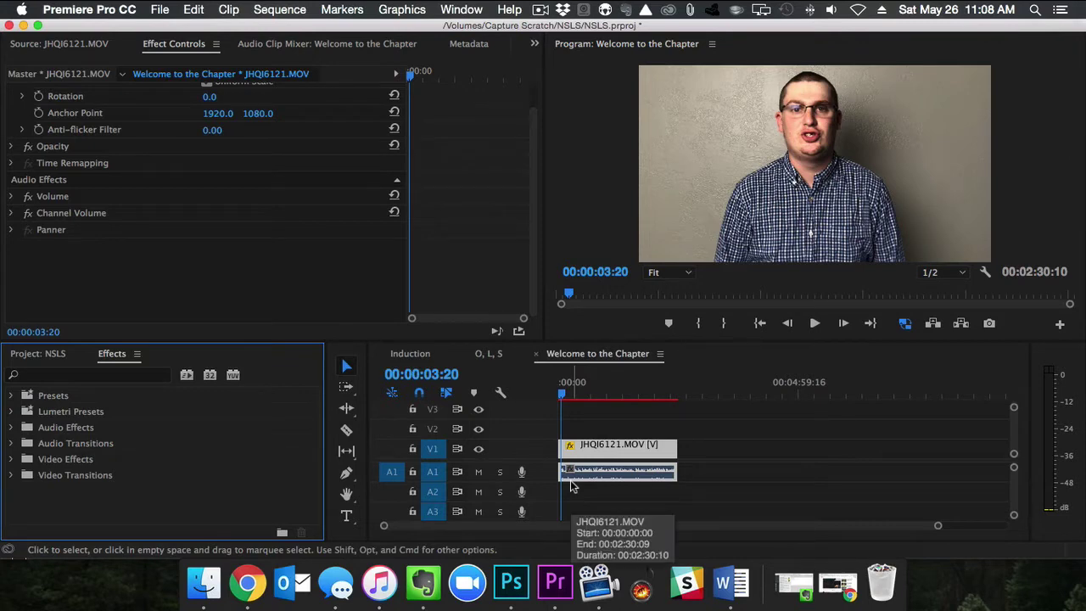
click(560, 394)
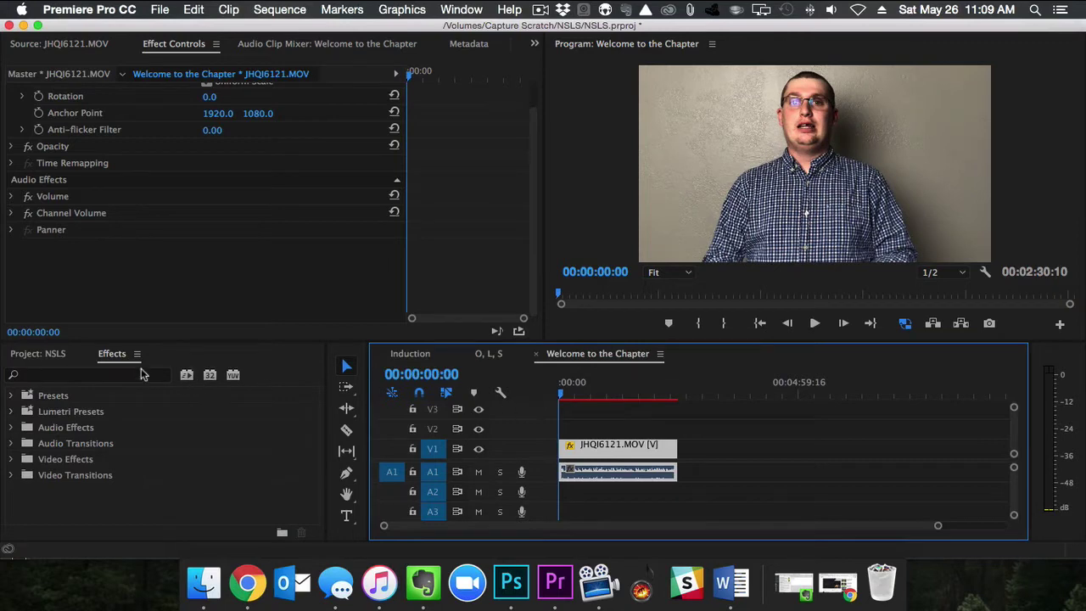
- Search effects for 'multi' and drag Multiband Compressor onto the JHQI6121.MOV audio clip
click(93, 376)
text(multi)
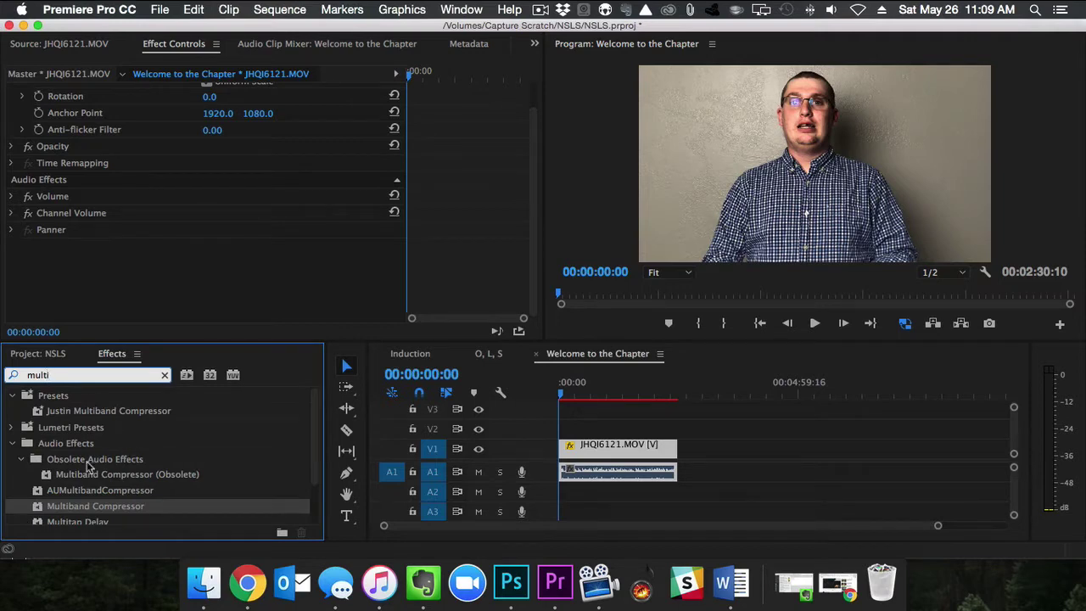
scroll(48, 465, down, 2)
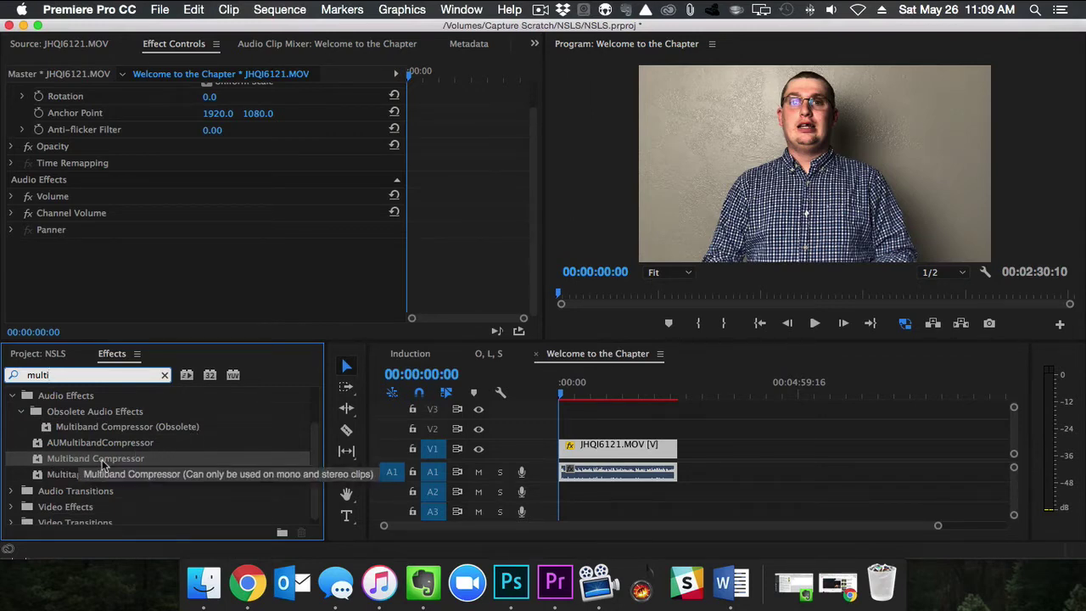
drag(102, 462, 636, 472)
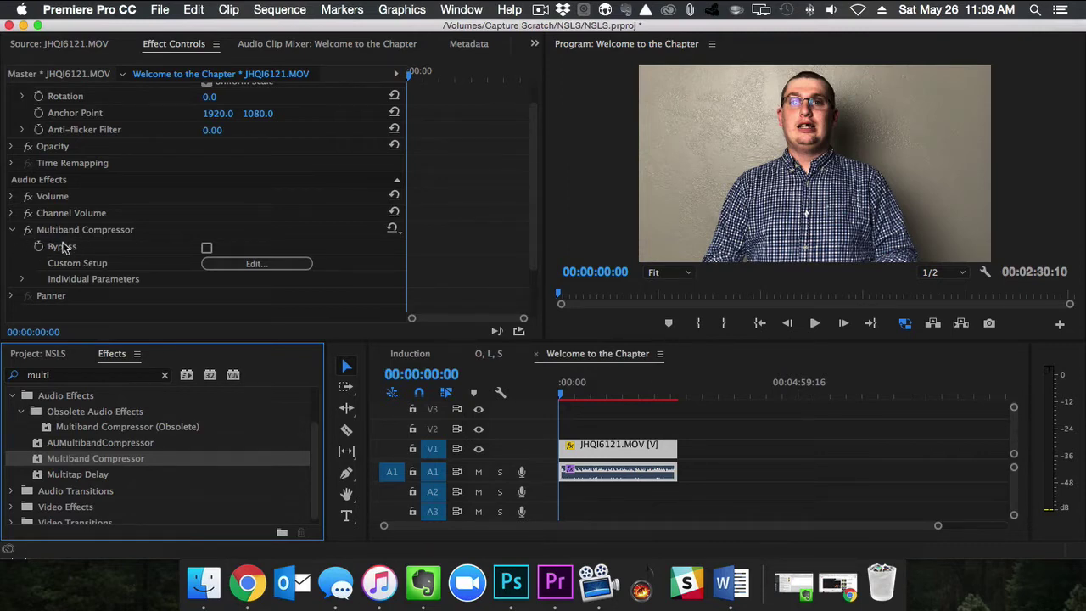
- In the compressor's Custom Setup editor, try Classical Master, then settle on the Broadcast preset
click(256, 264)
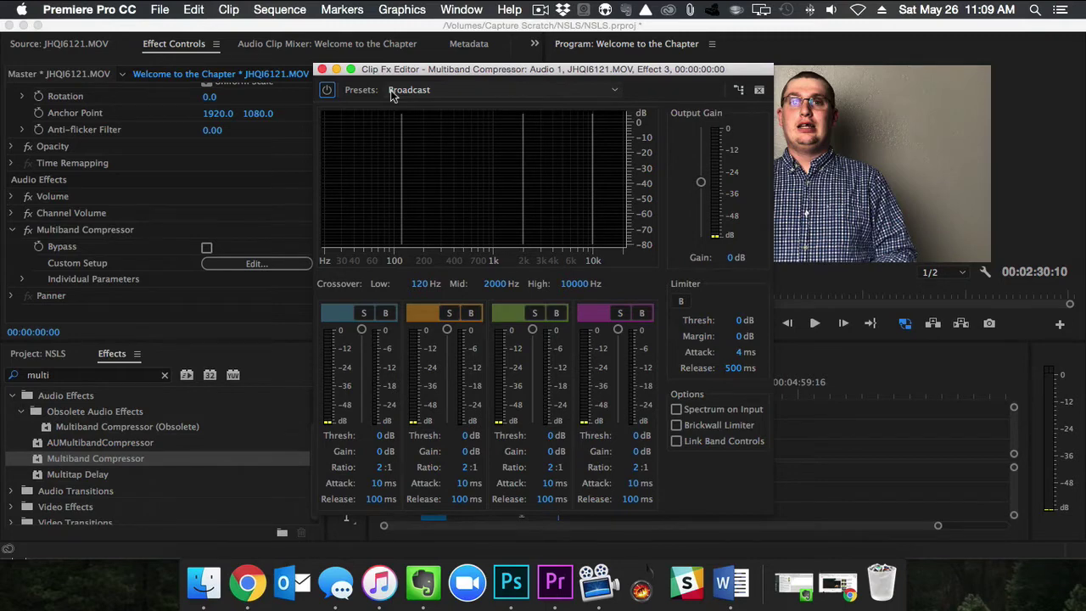
click(392, 93)
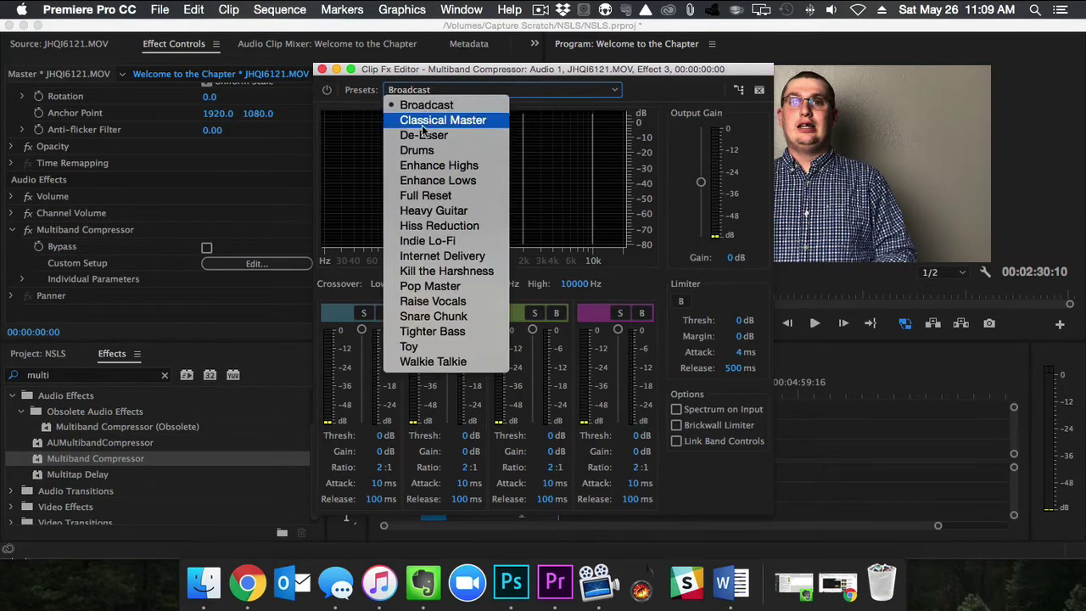
click(424, 127)
click(428, 92)
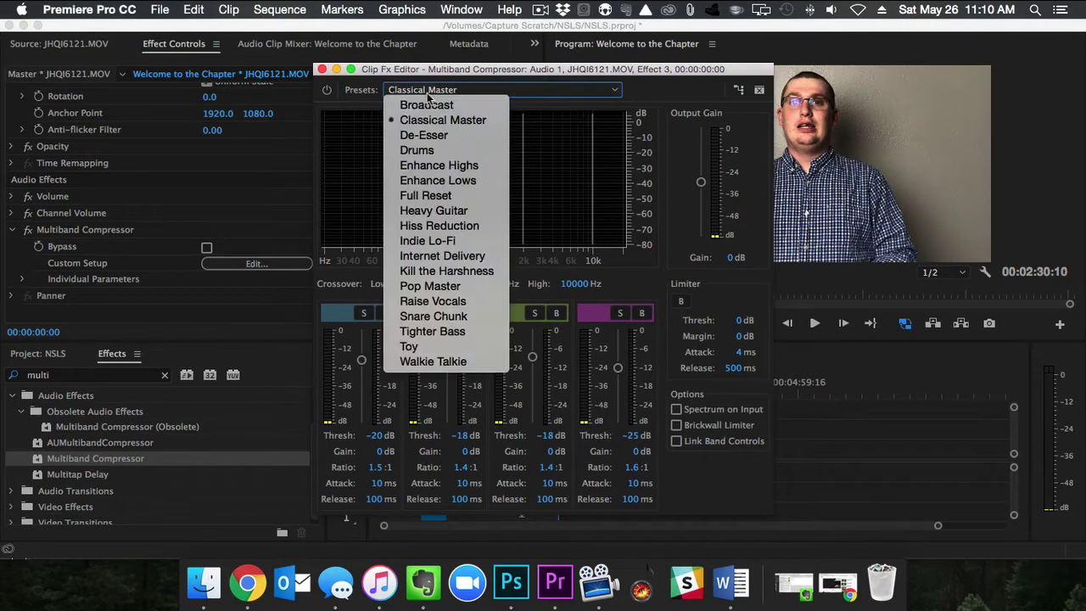
click(426, 106)
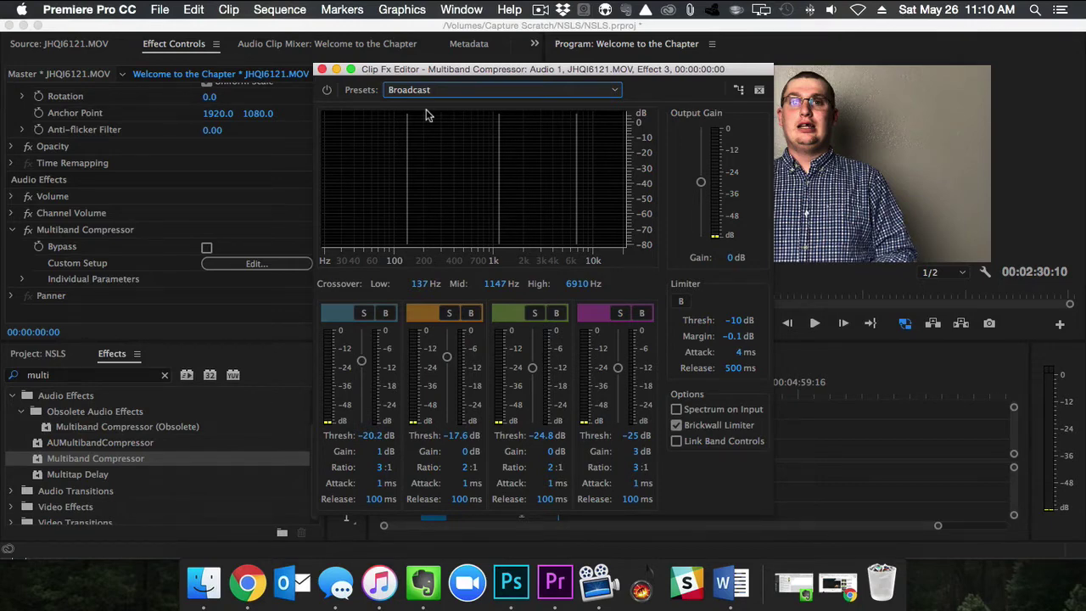
- Set the limiter Attack to 1 ms and Release to 250 ms
click(742, 355)
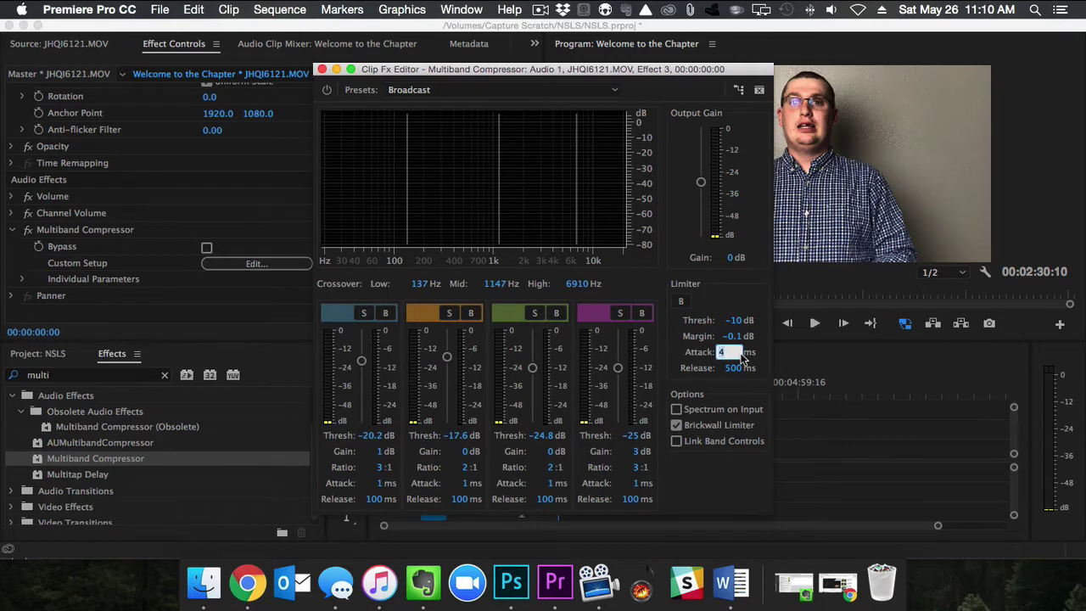
text(1)
key(Return)
click(737, 373)
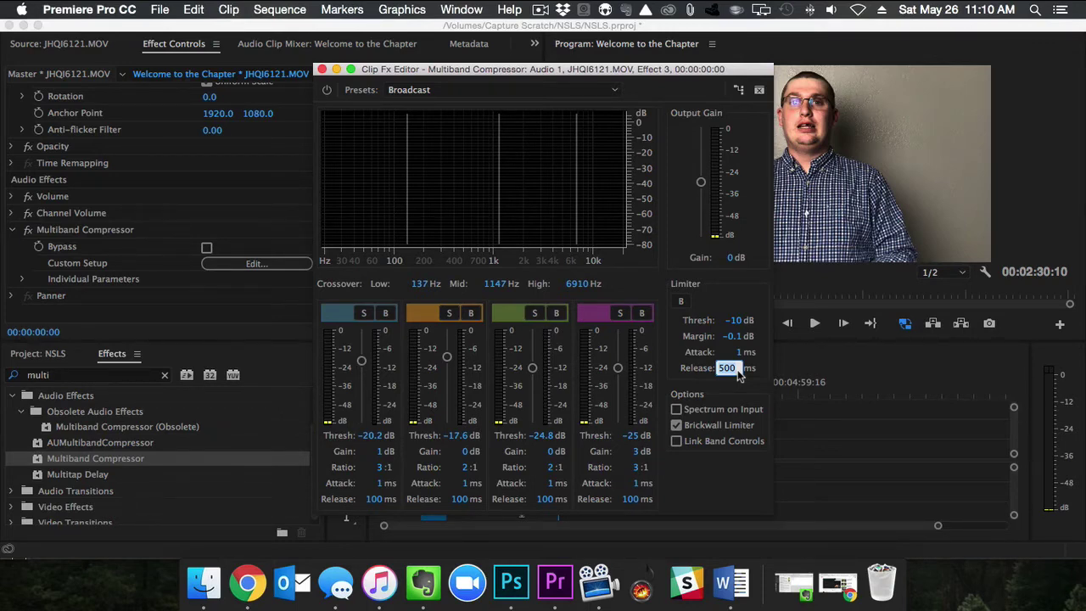
text(250)
key(Return)
- Close the compressor editor, save the project, and collapse the Multiband Compressor settings
click(322, 68)
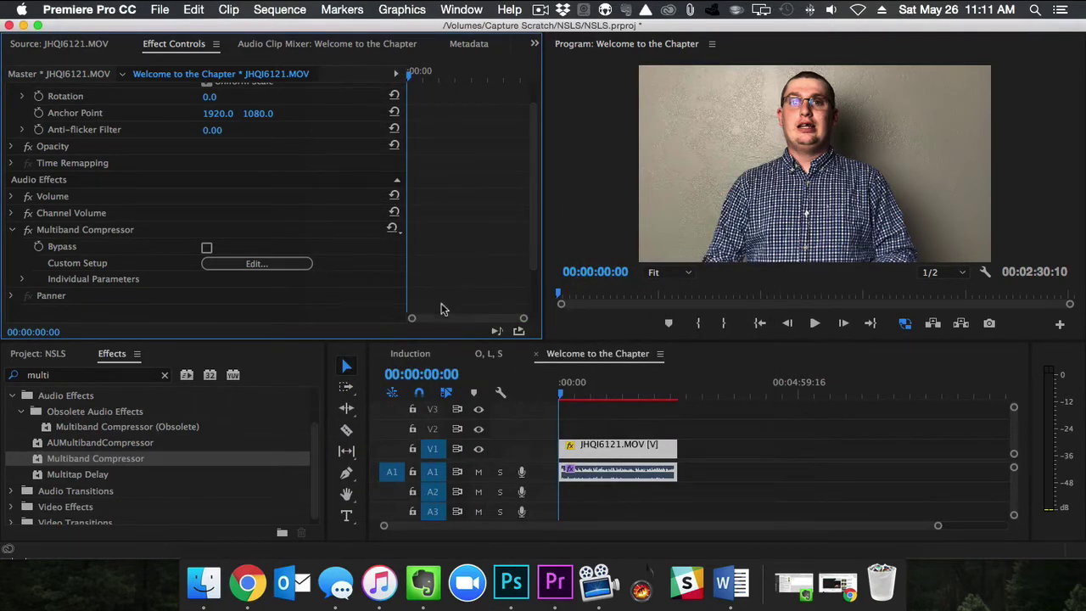
key(super+s)
click(12, 229)
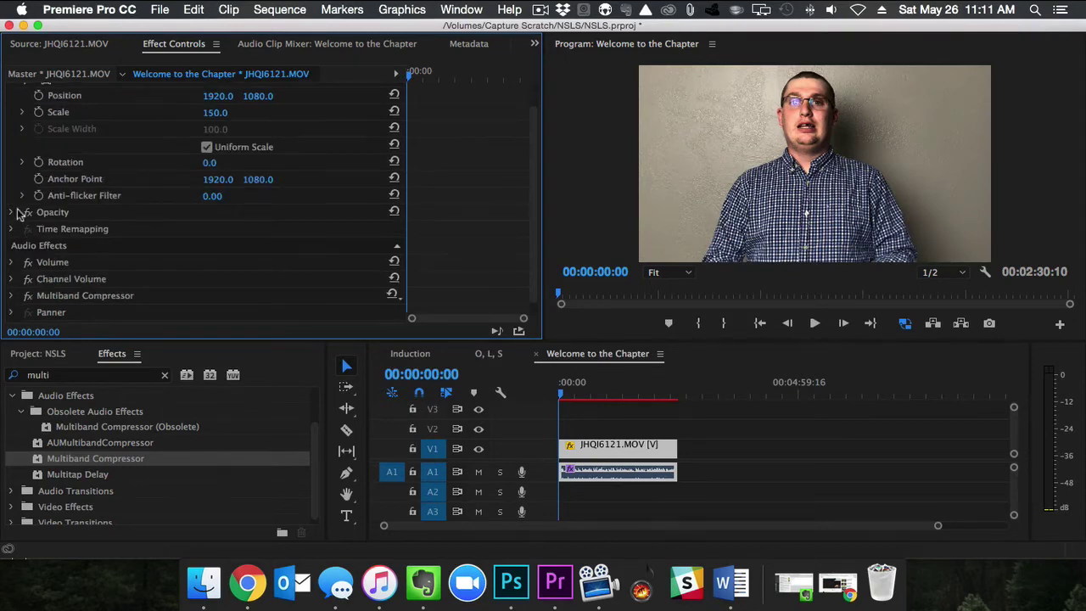
- Begin saving the Multiband Compressor as a preset, then cancel the dialog
right_click(67, 297)
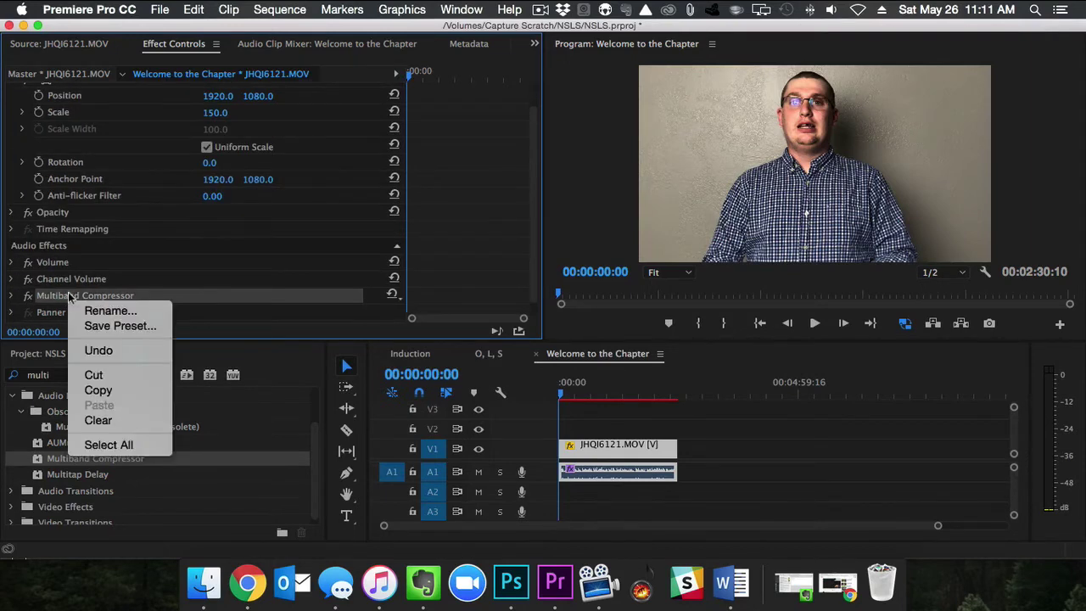
click(85, 325)
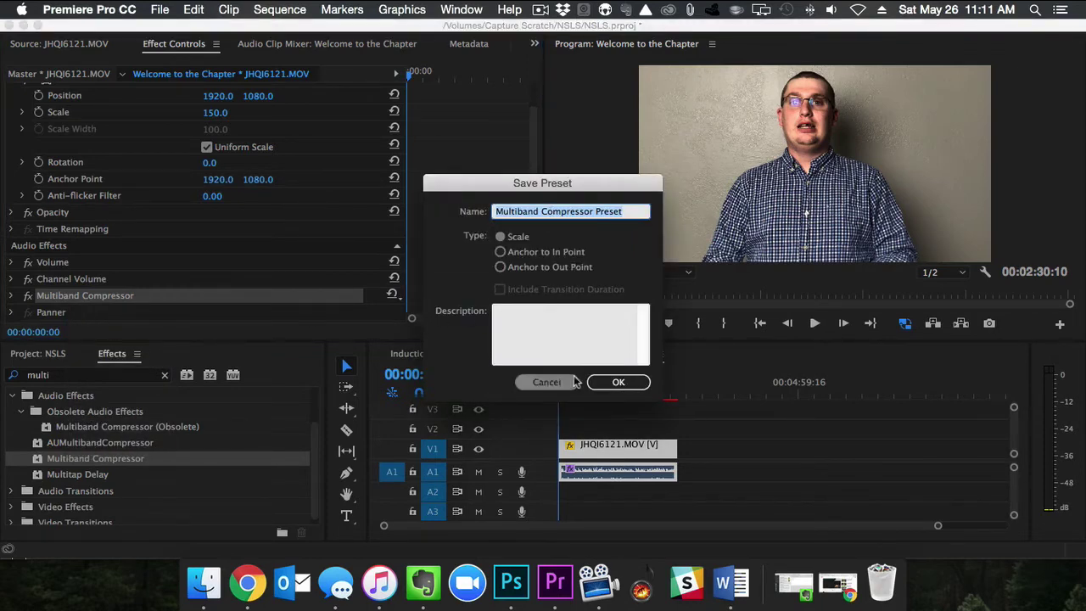
click(533, 387)
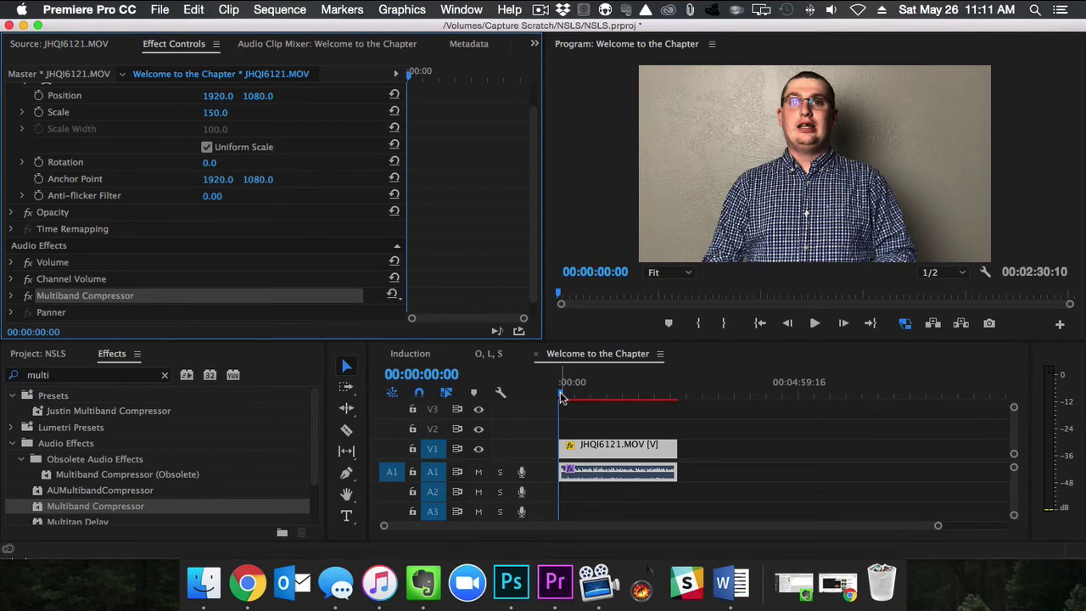
click(556, 396)
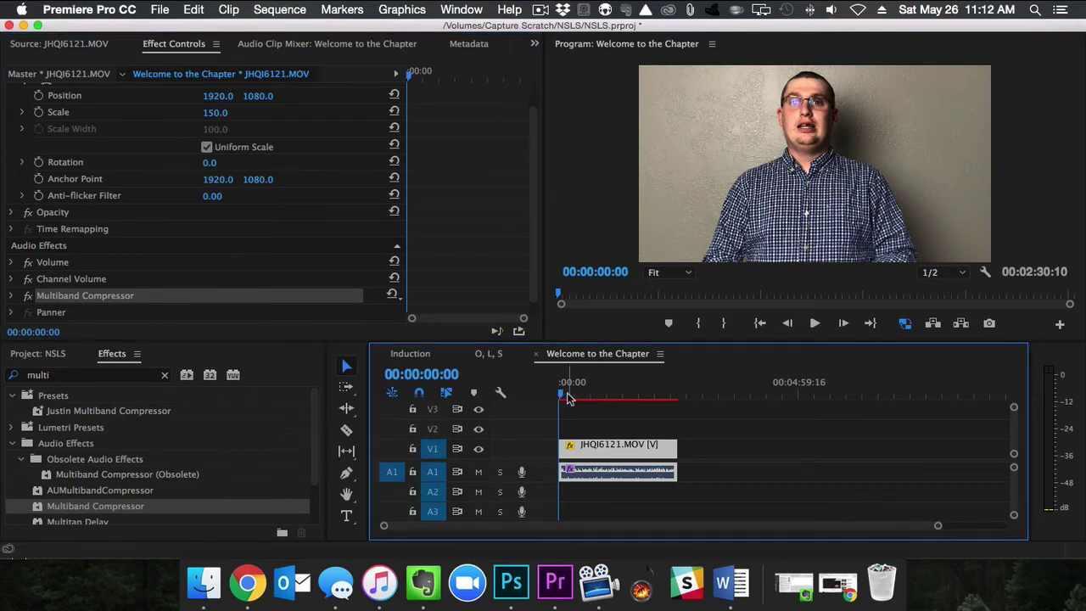
key(space)
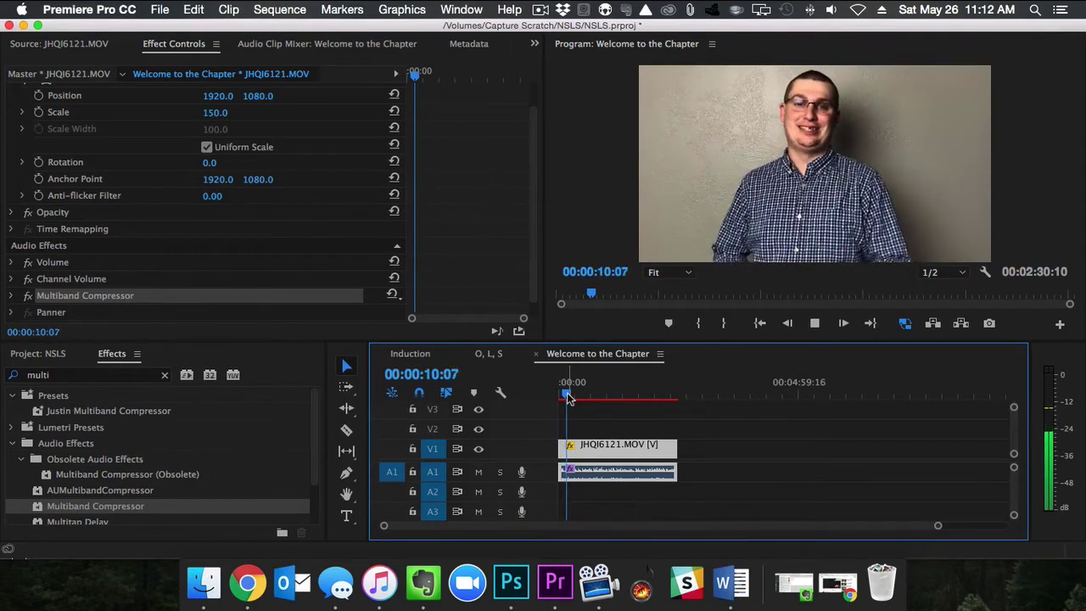
key(XF86AudioLowerVolume)
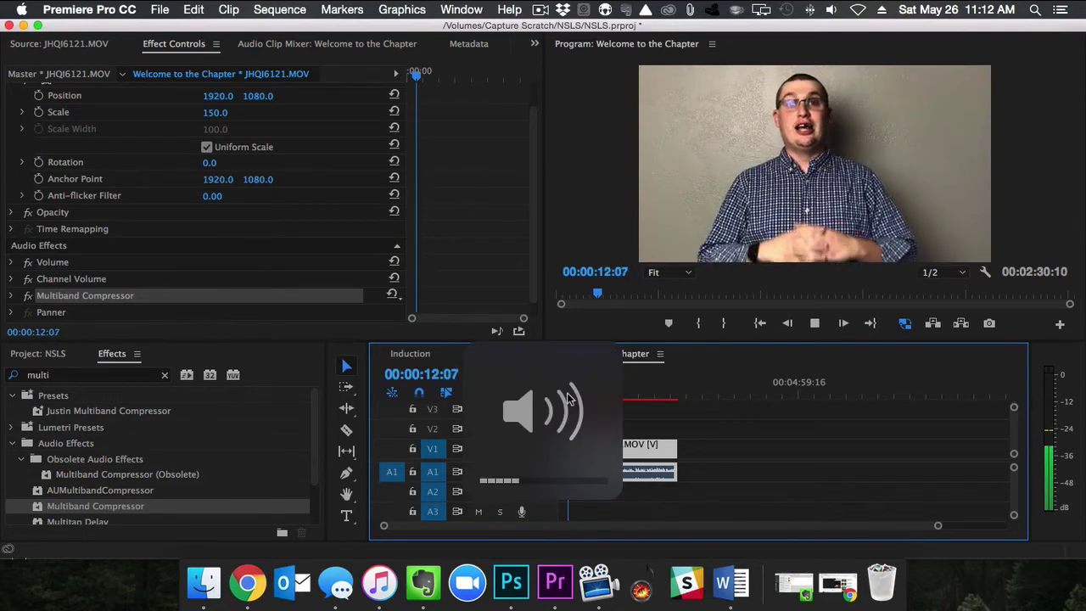
key(XF86AudioLowerVolume)
key(space)
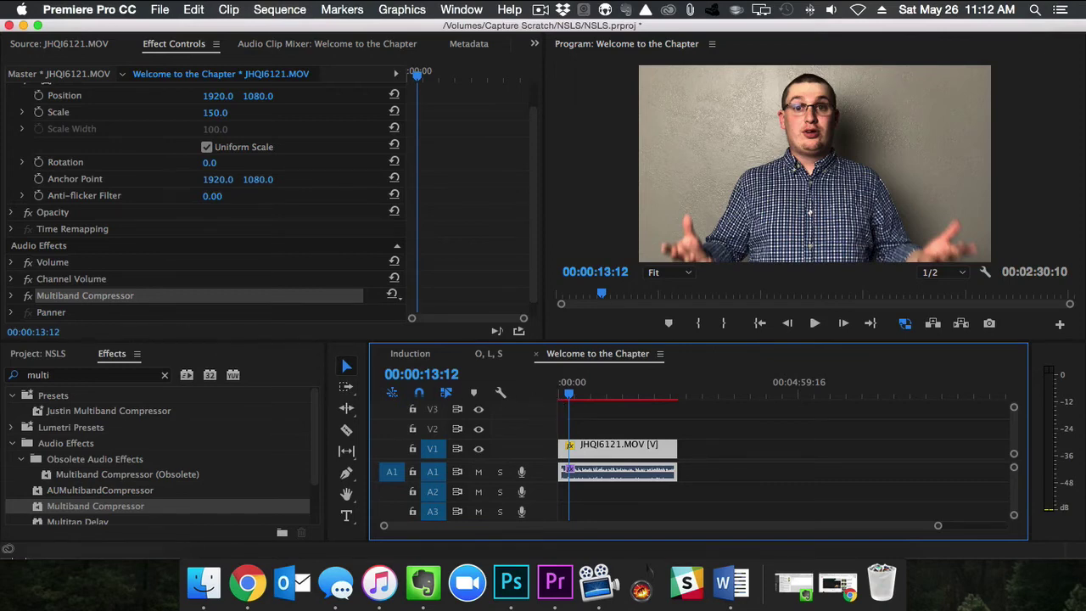
click(26, 297)
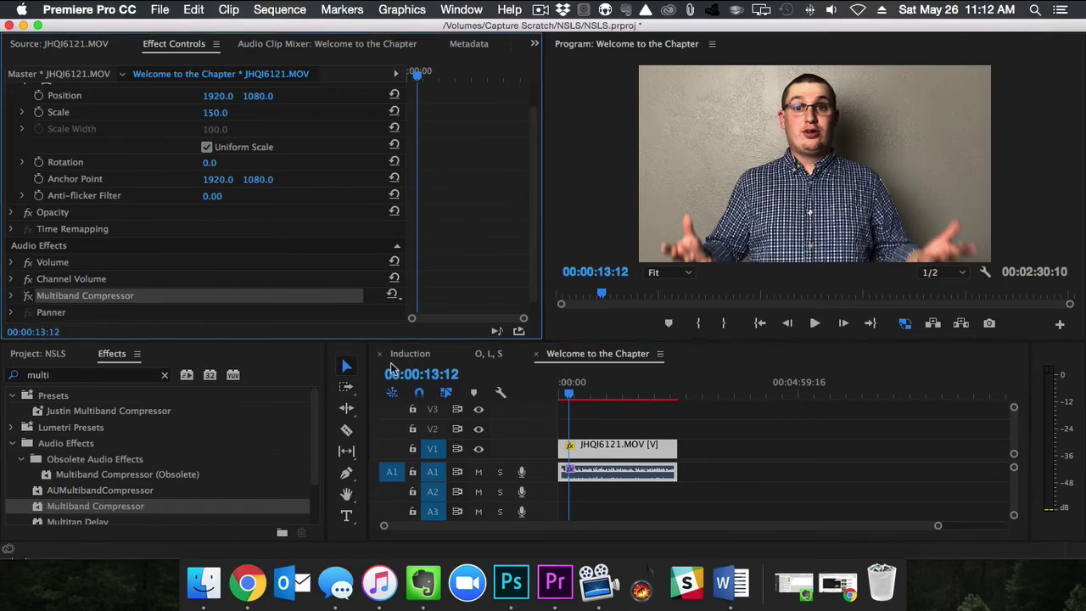
key(space)
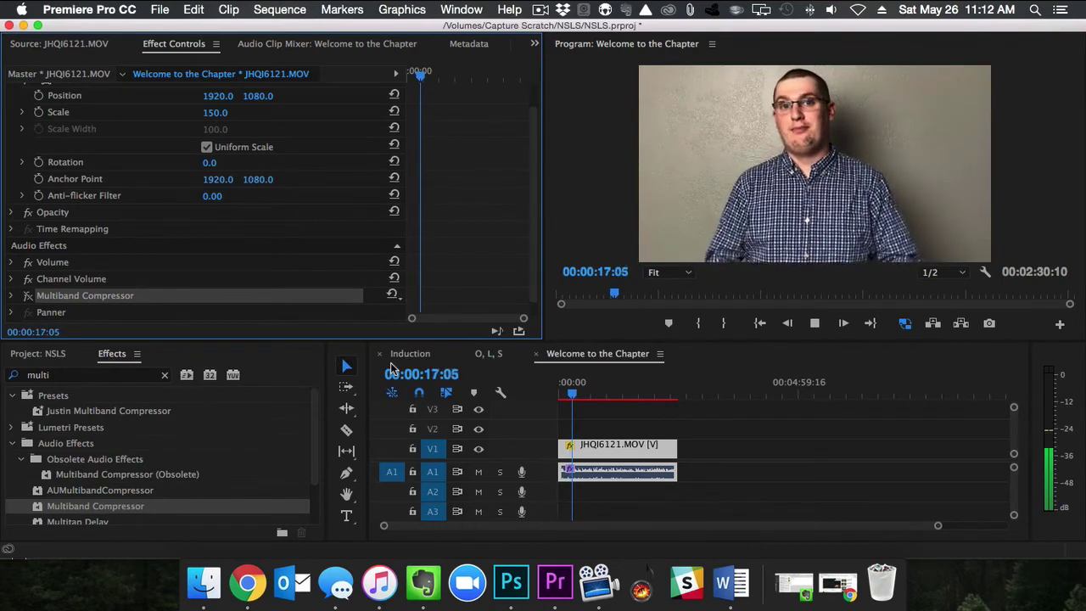
key(space)
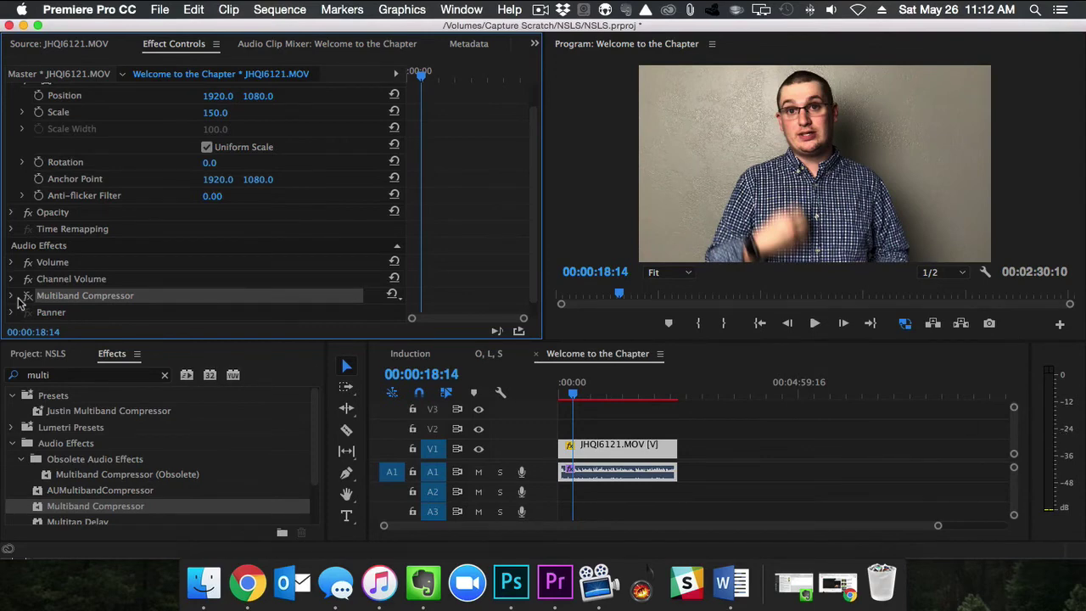
key(space)
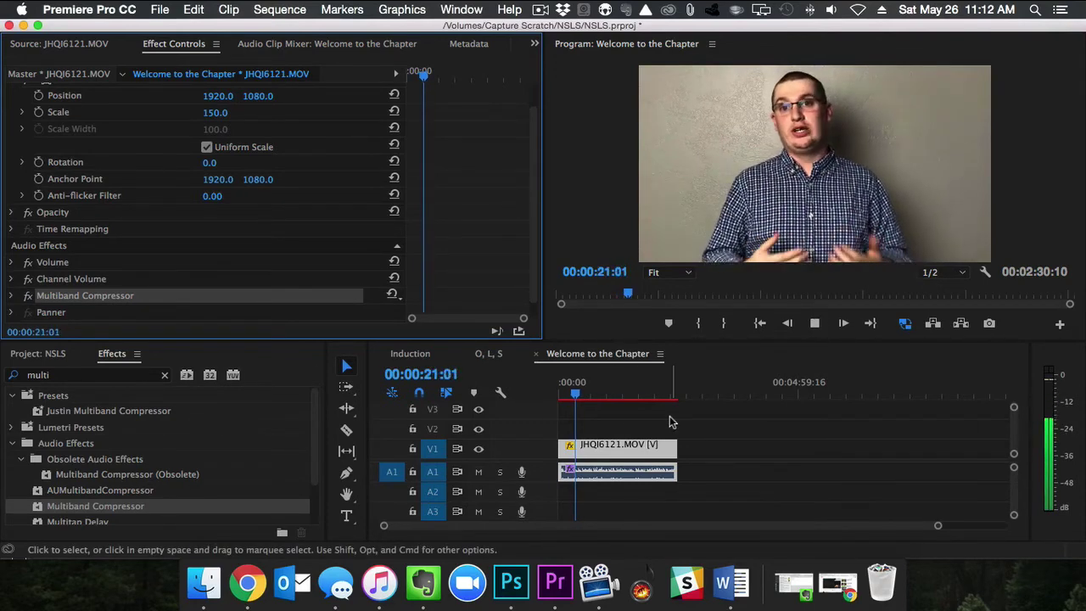
key(space)
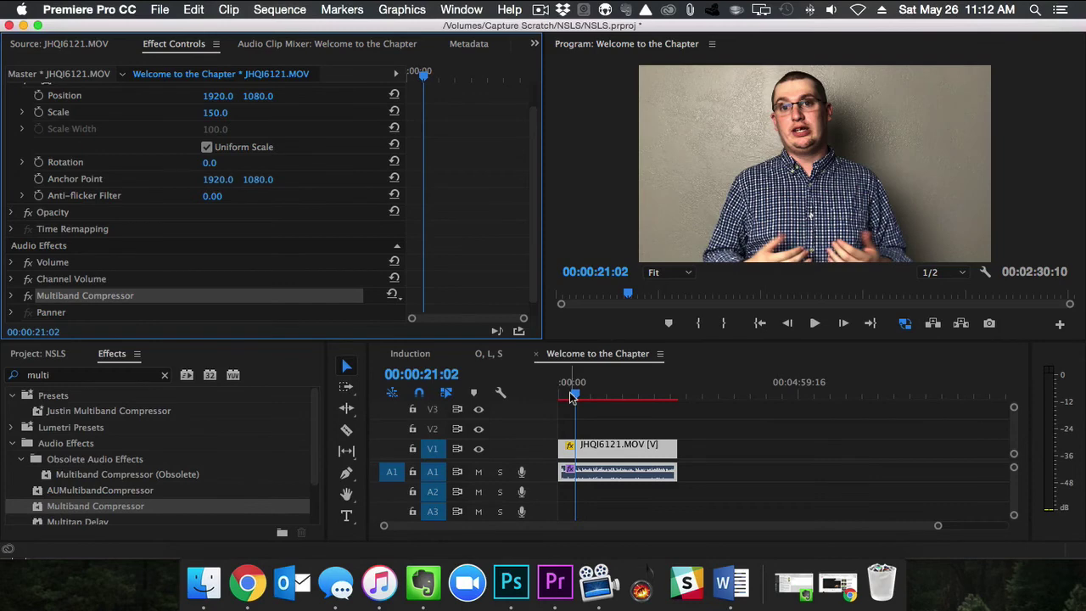
click(525, 399)
key(Home)
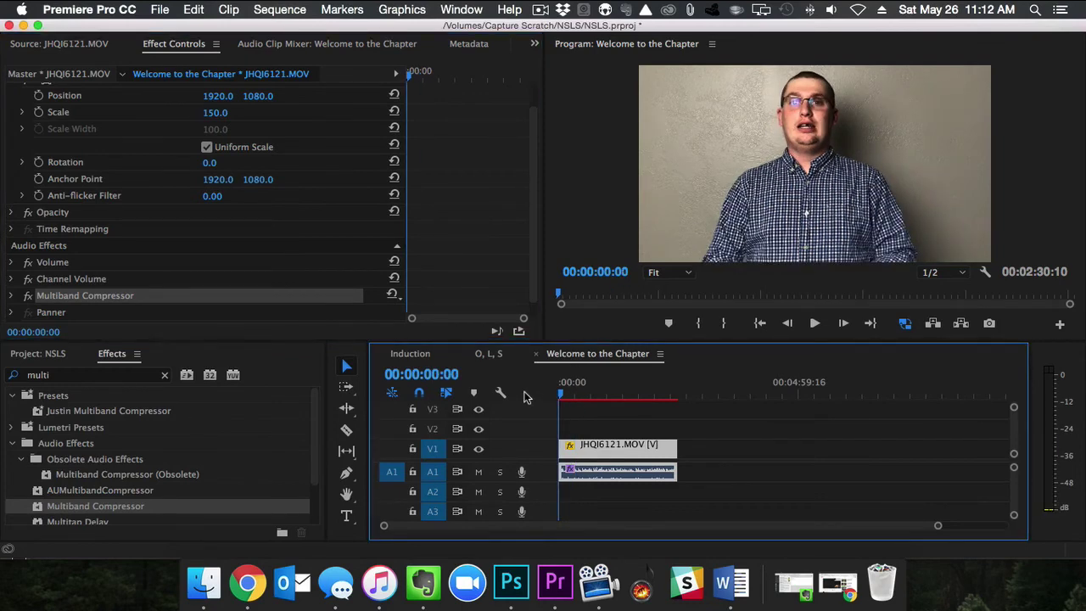